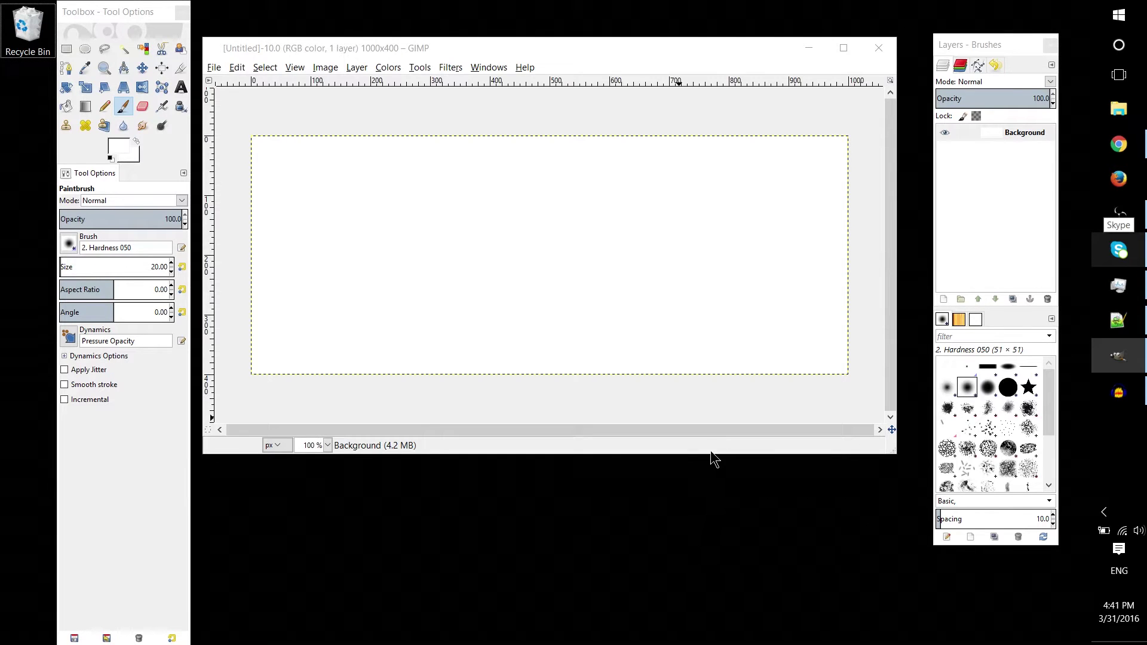
Try lowering the paintbrush opacity to about 46, then restore it to 100.
left_click(712, 445)
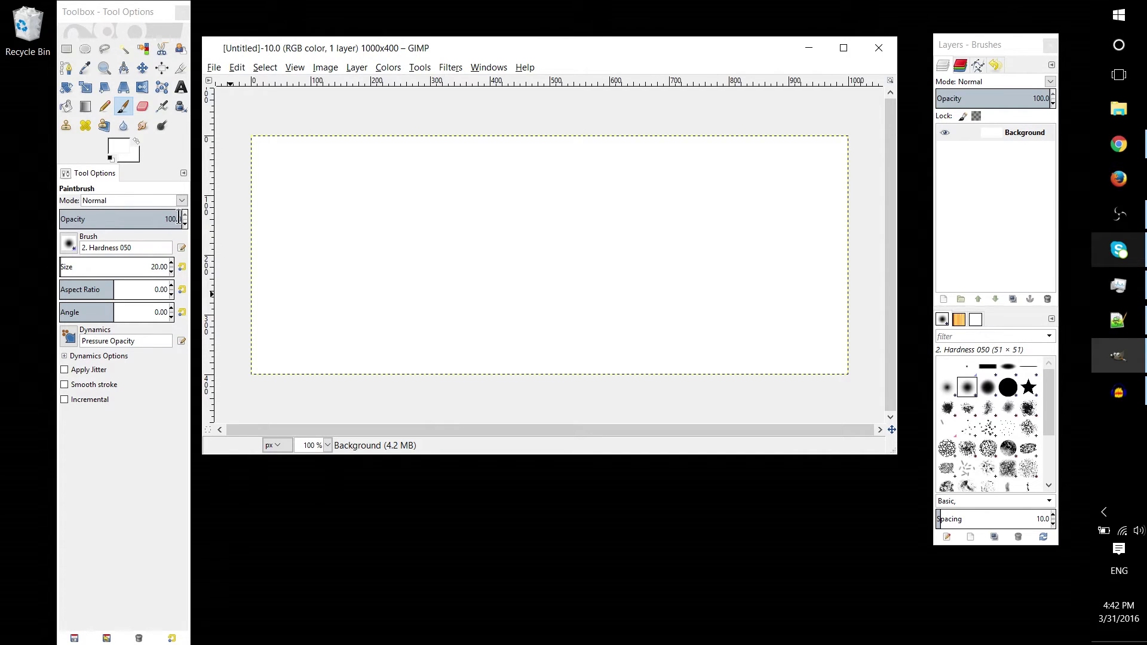
left_click_drag(178, 219, 116, 218)
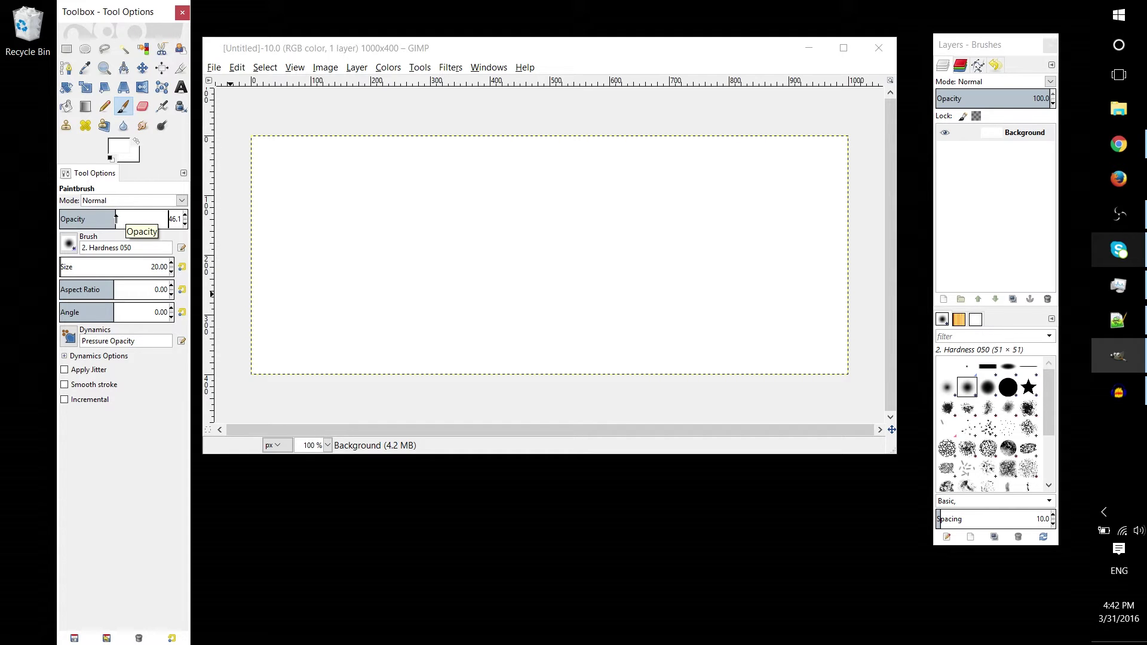
left_click_drag(116, 218, 176, 219)
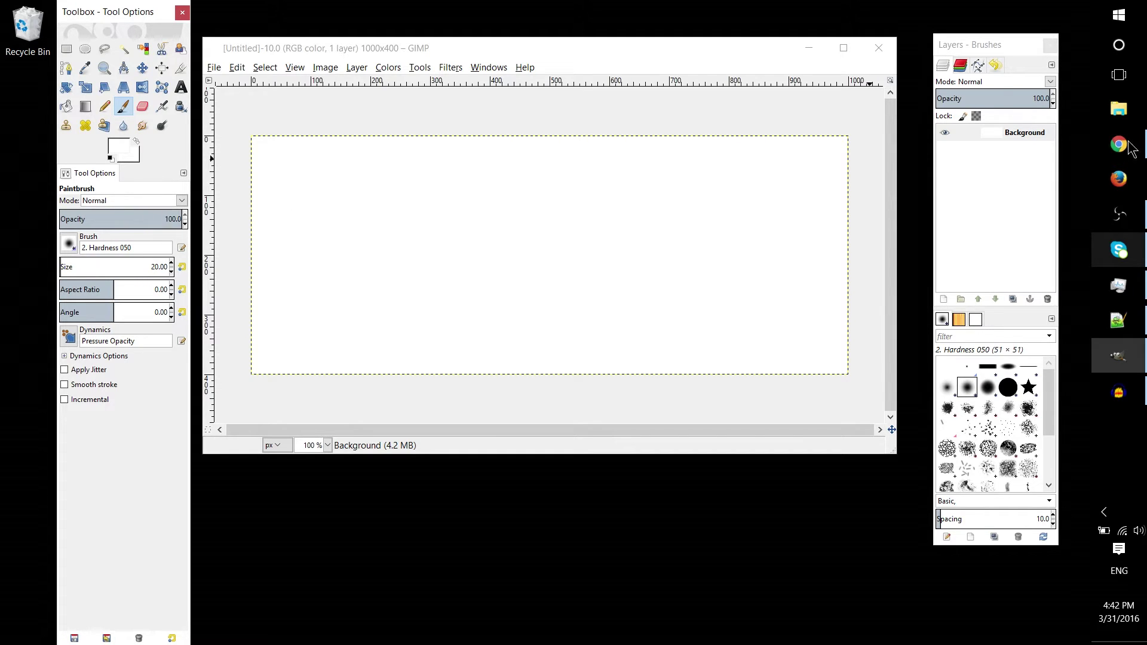
Fade the Background layer's opacity, then return it to fully opaque.
left_click(1040, 134)
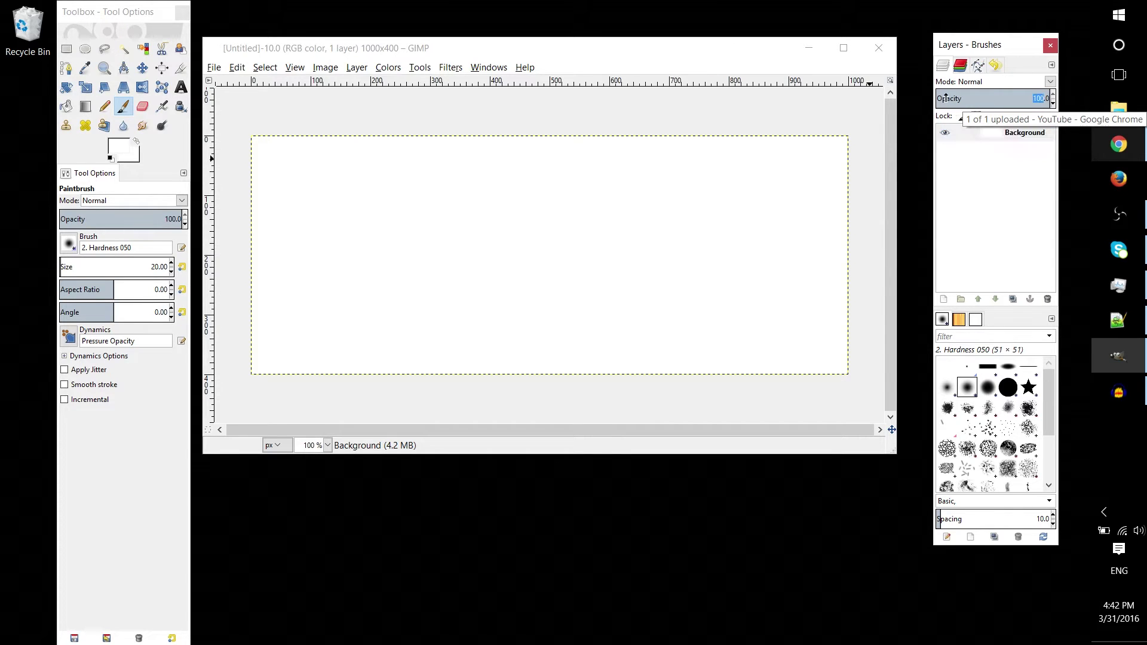
left_click_drag(1042, 98, 914, 102)
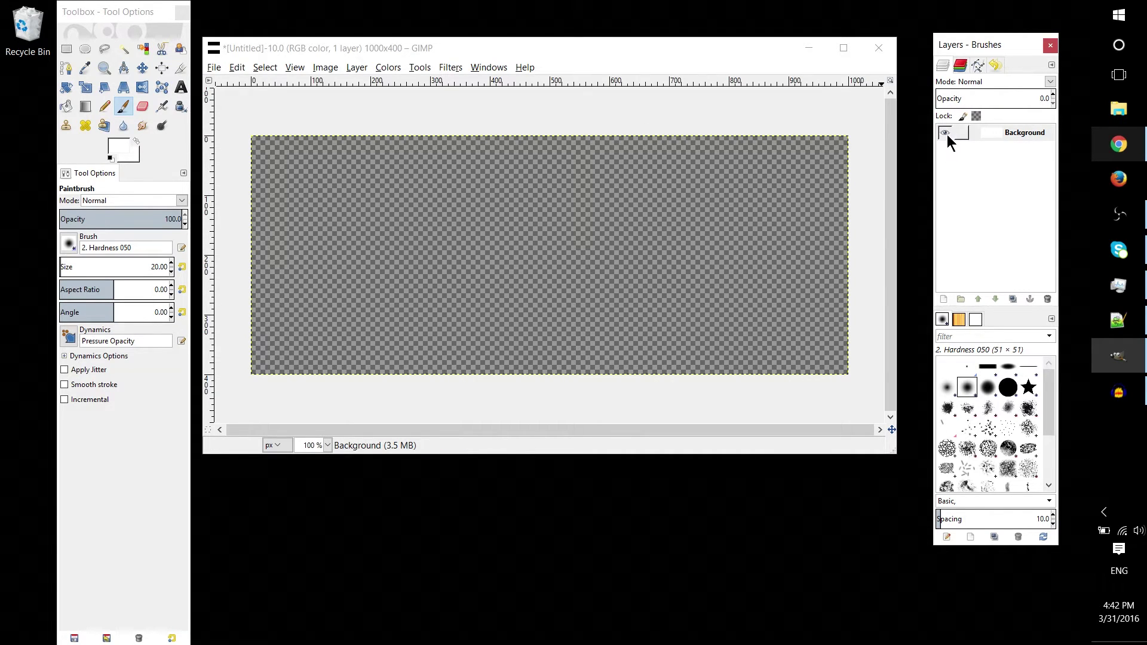
left_click_drag(938, 97, 1050, 94)
left_click(998, 285)
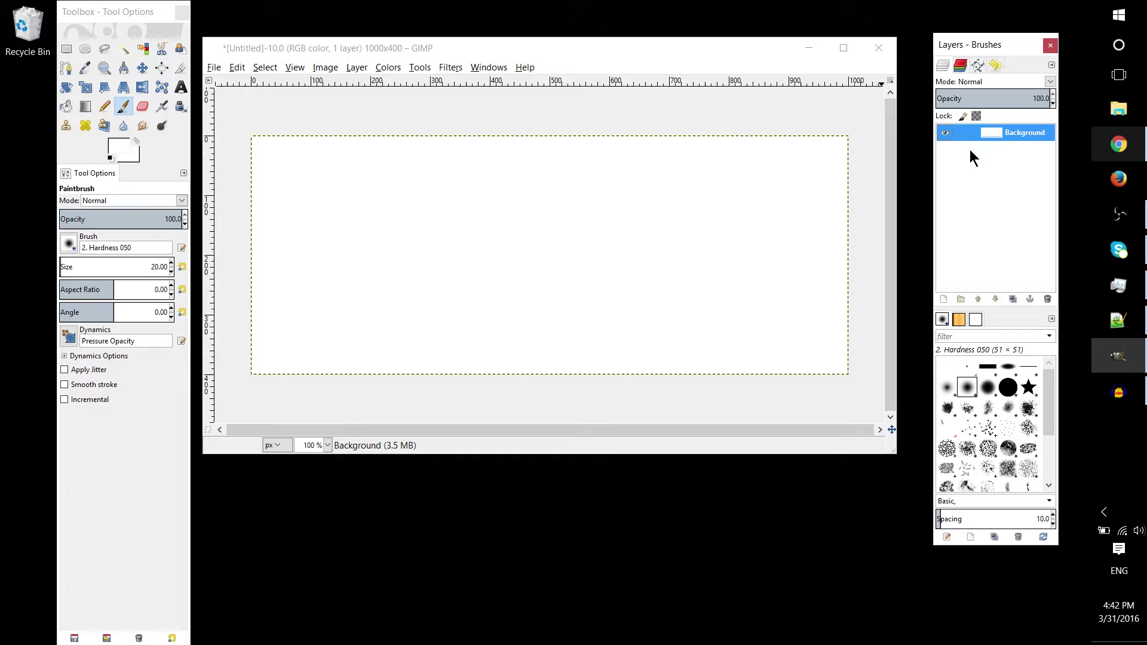
Add a new transparent-fill layer named 'Draw Layer' above Background.
left_click(943, 299)
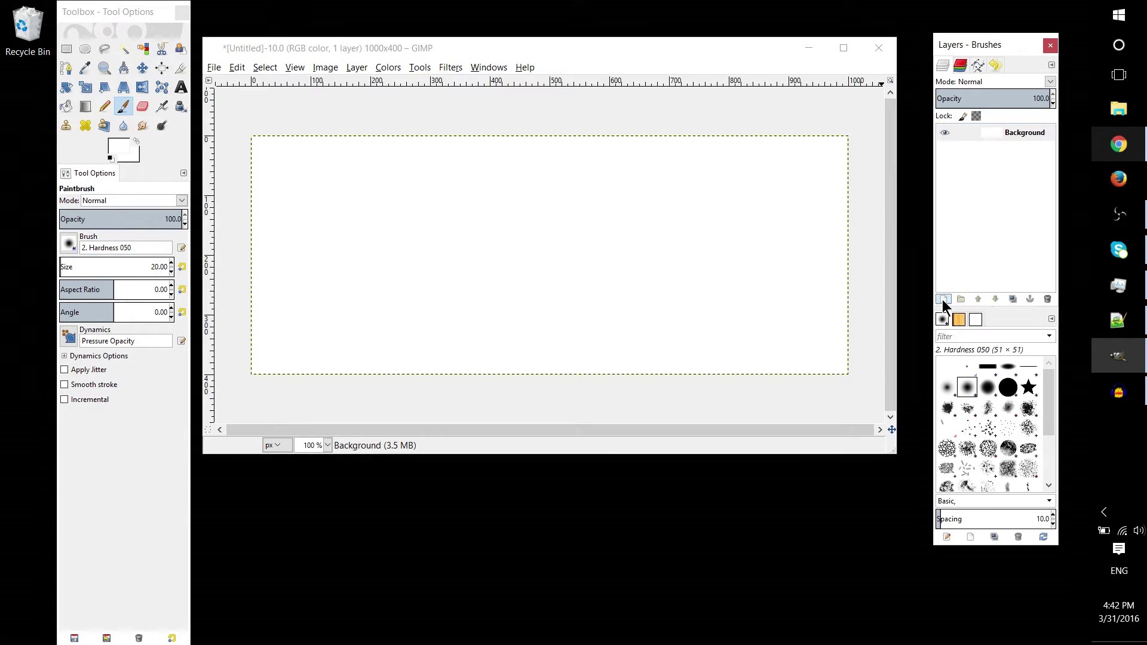
left_click_drag(968, 209, 876, 168)
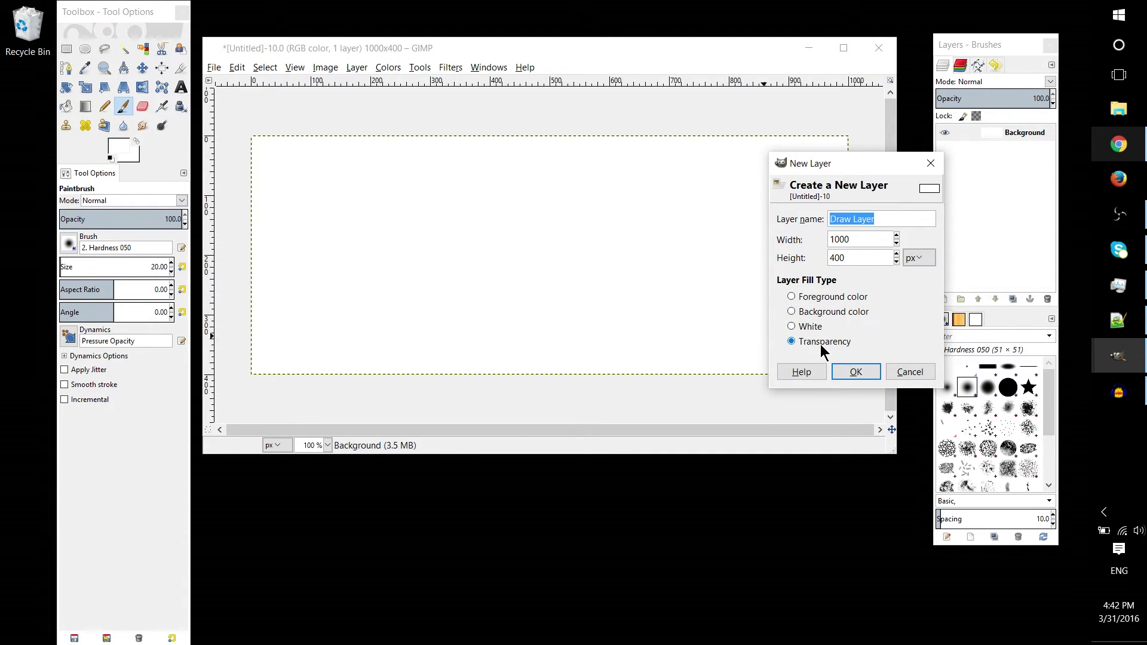
left_click(856, 372)
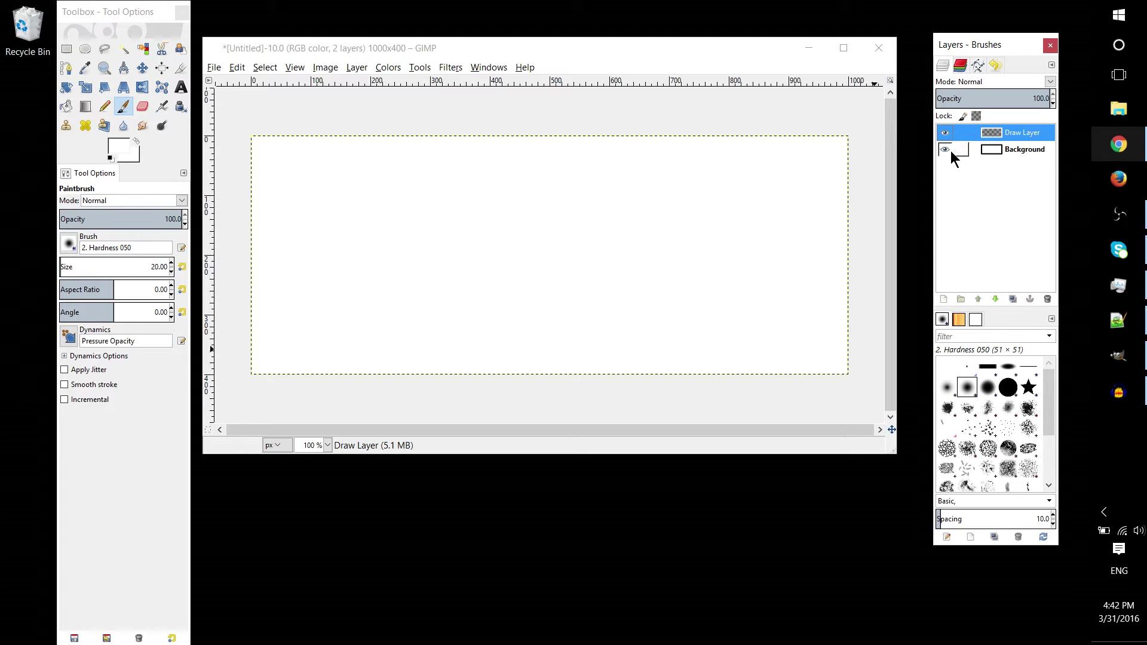
Hide the Background layer's visibility and make Draw Layer the active layer.
left_click(1007, 152)
left_click(944, 149)
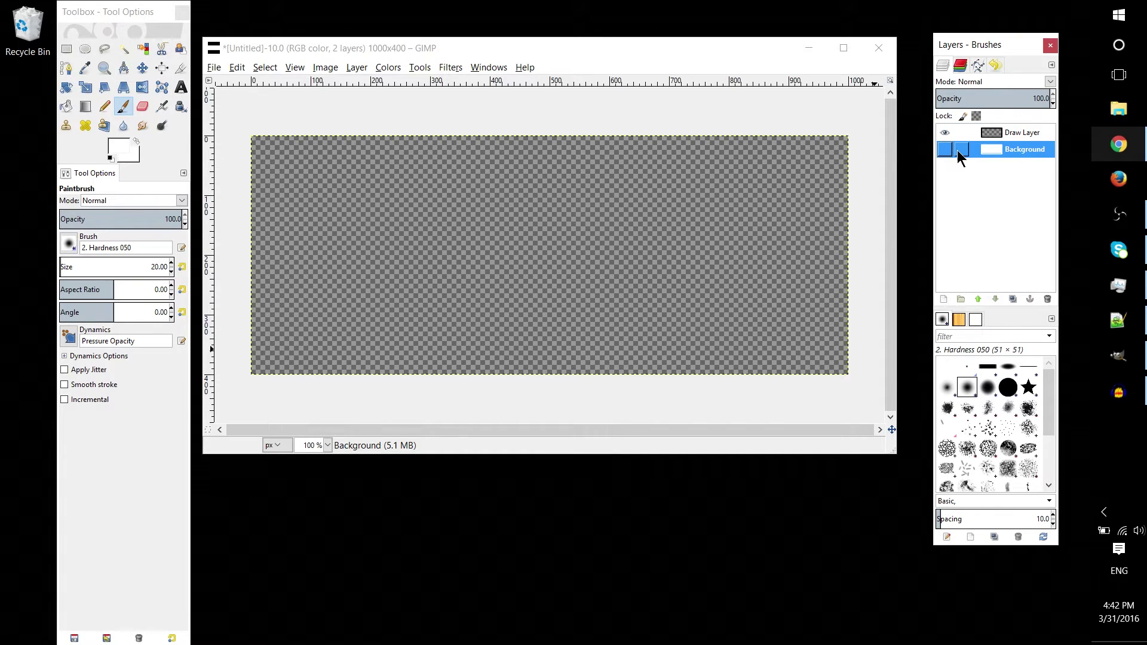
right_click(998, 152)
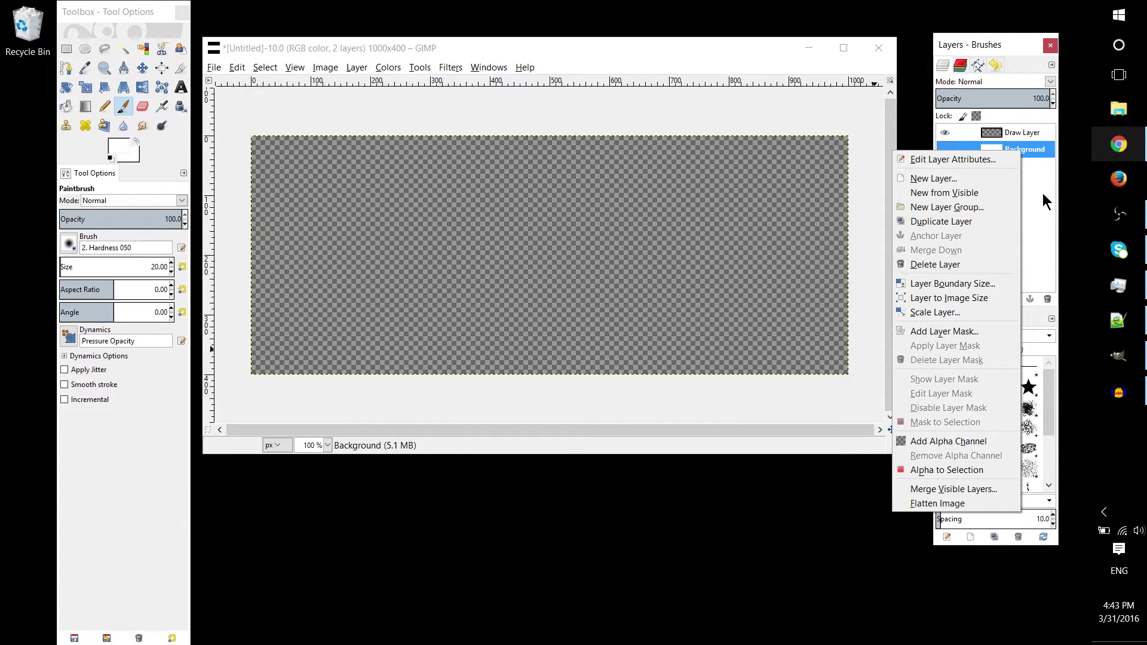
left_click(1041, 193)
left_click(1018, 136)
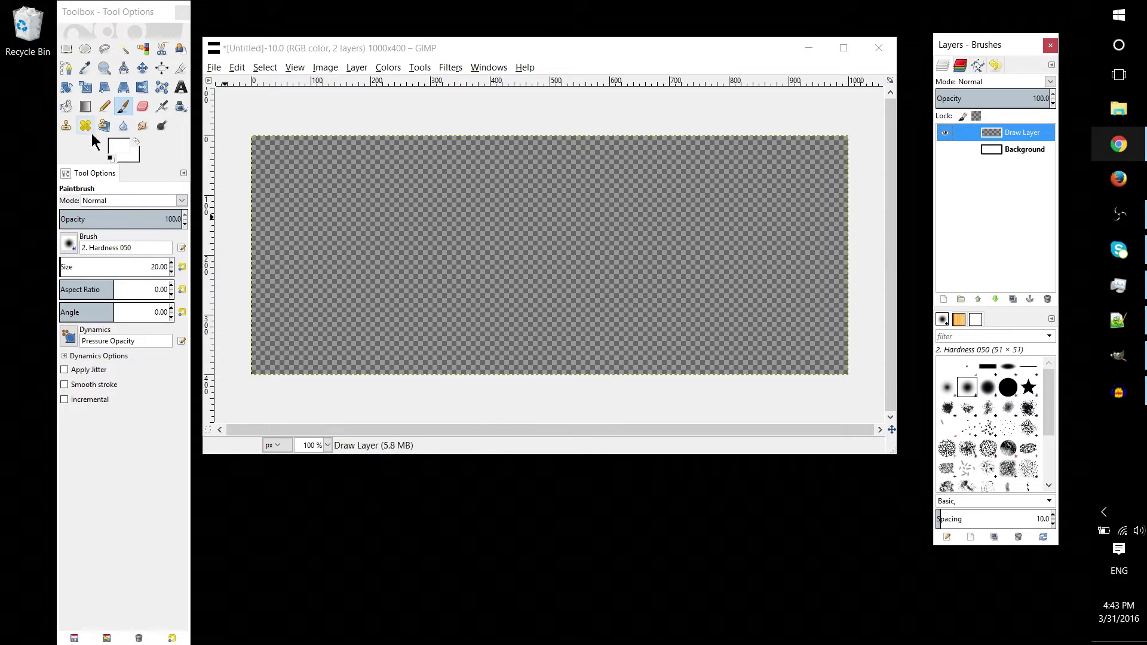
Paint white Paintbrush strokes on Draw Layer: a curve, an L-shape and an open rectangle.
left_click(123, 113)
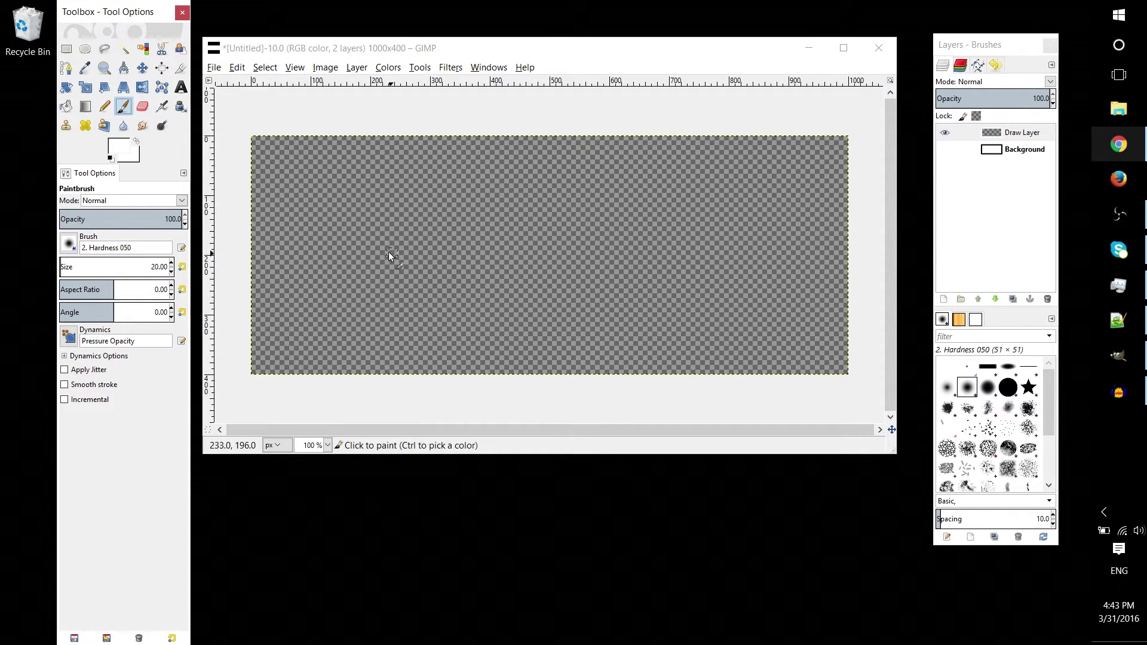
left_click_drag(290, 170, 306, 170)
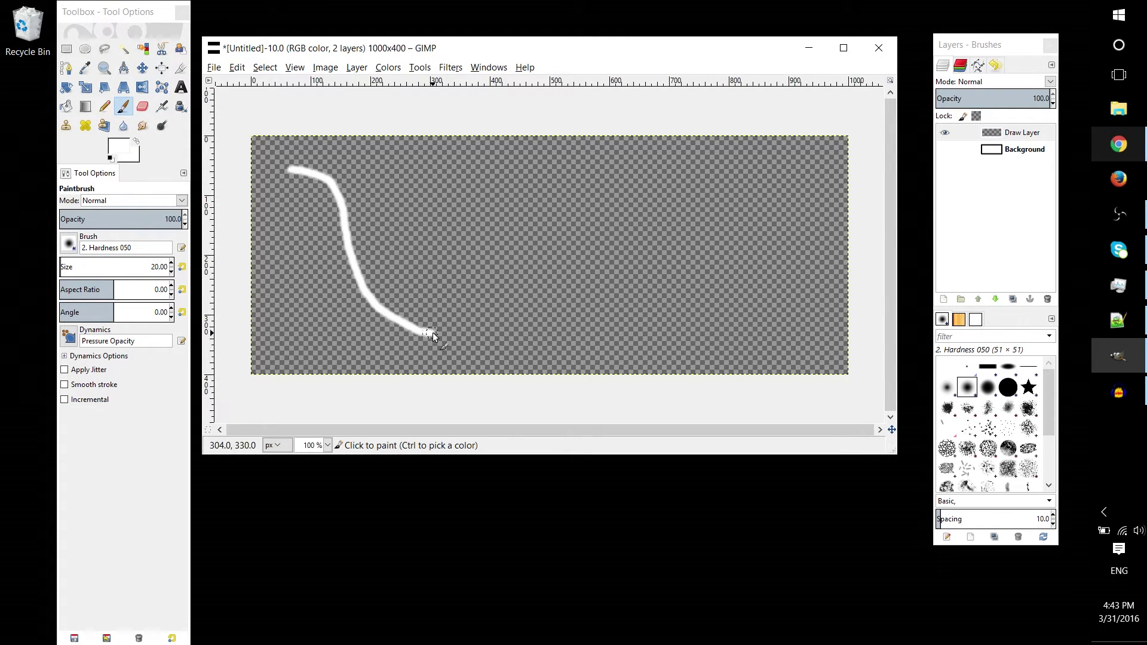
left_click_drag(471, 332, 475, 331)
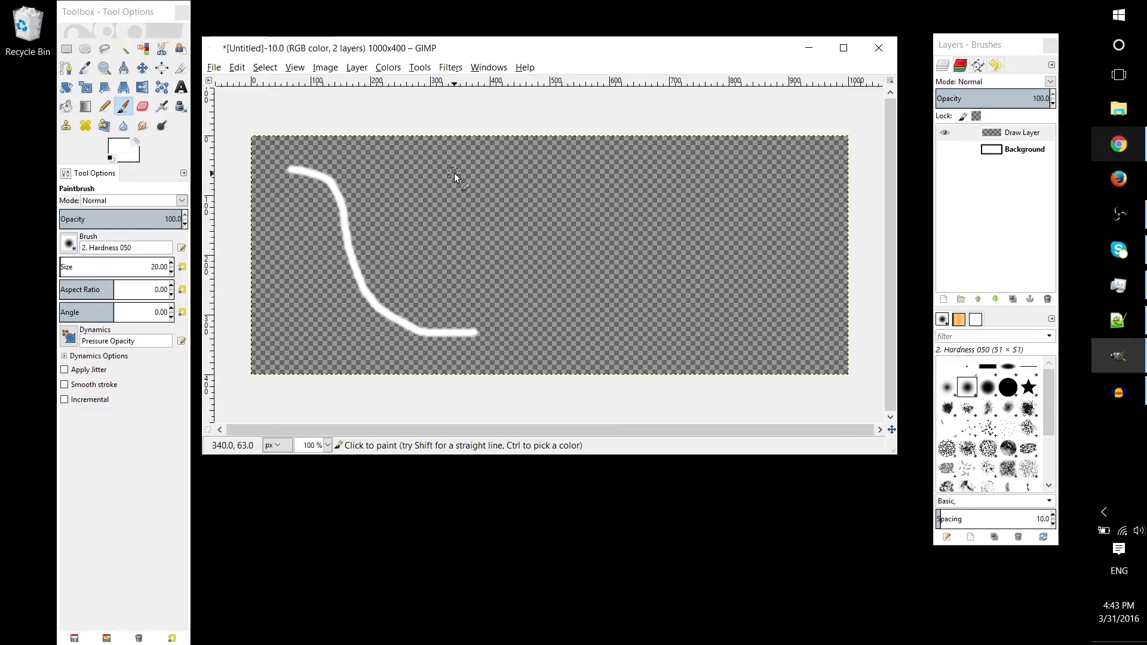
left_click_drag(453, 278, 687, 272)
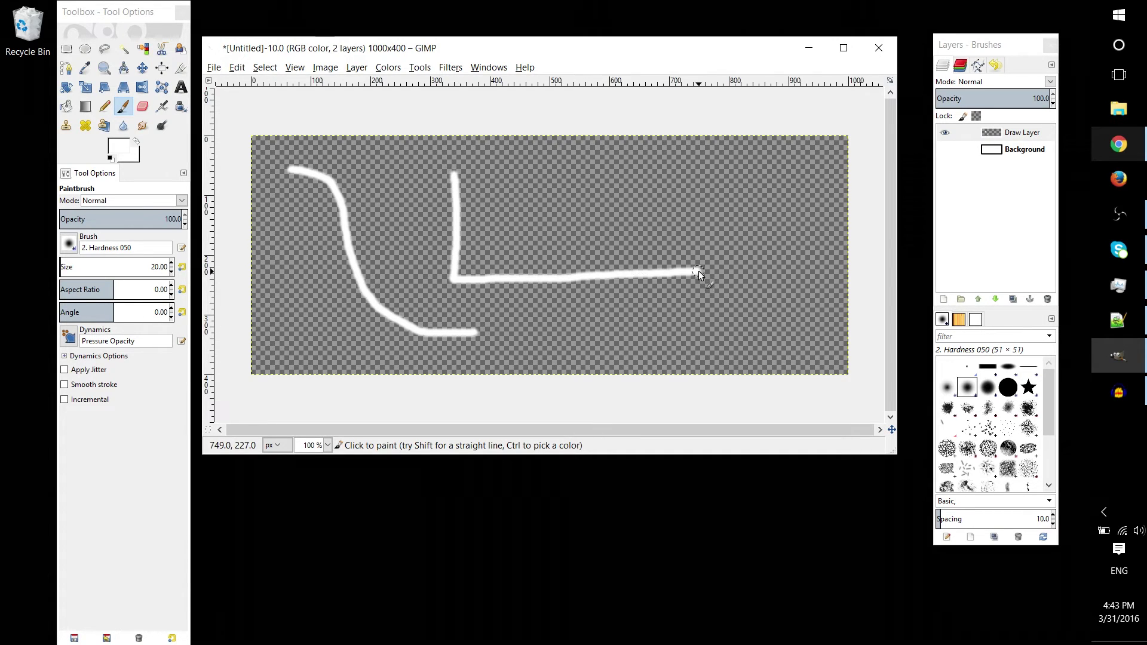
mouse_move(540, 187)
left_mouse_down()
mouse_move(751, 178)
mouse_move(754, 327)
mouse_move(641, 339)
left_mouse_up()
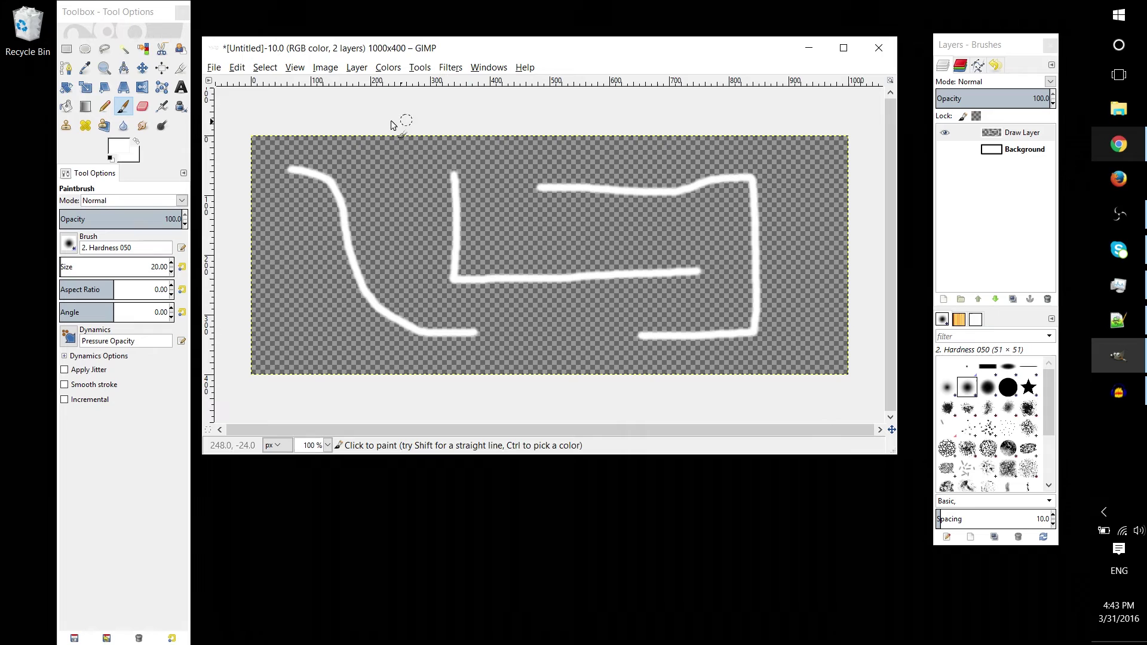
Export the image to the Desktop as Transparency.png with default PNG options.
left_click(213, 67)
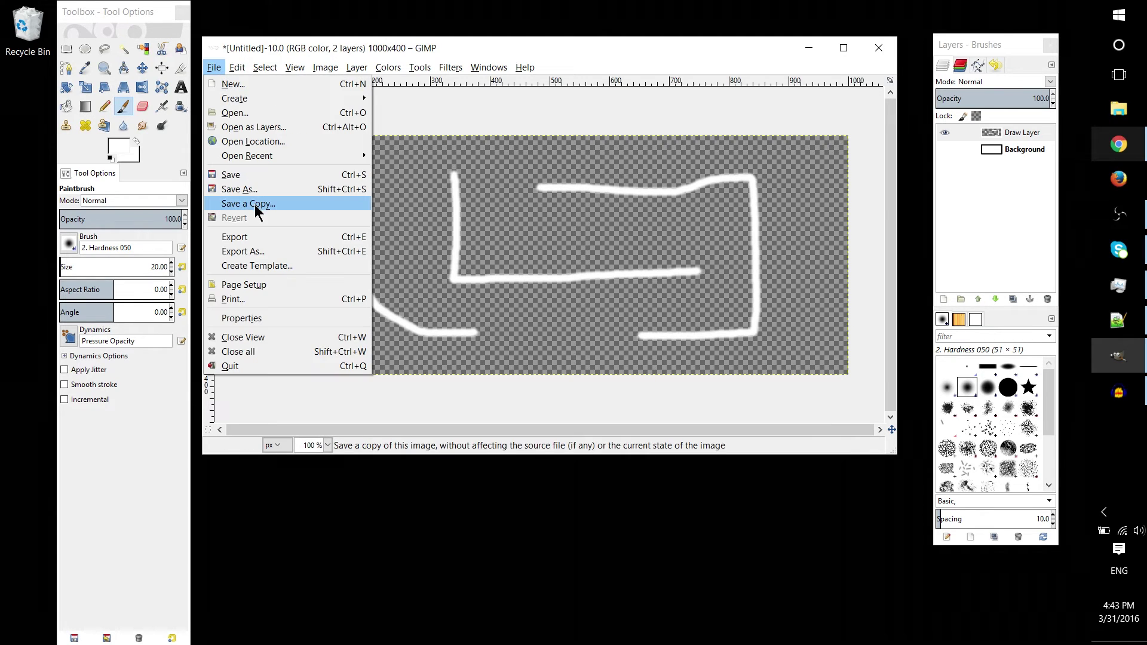
left_click(263, 246)
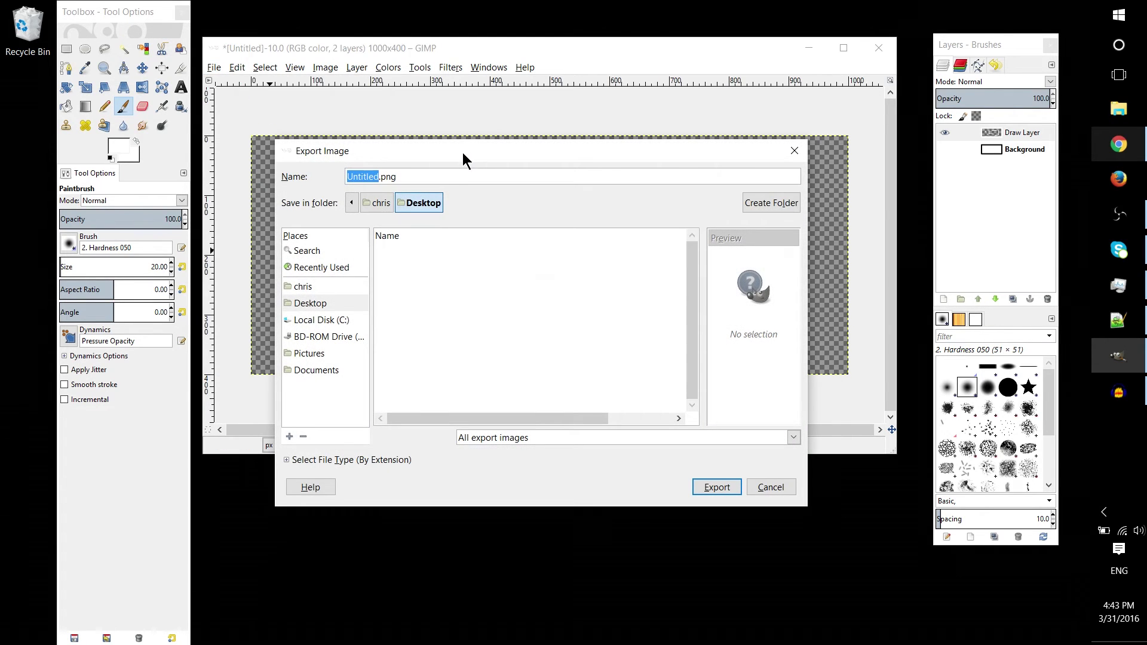
type("Transparency")
key("Return")
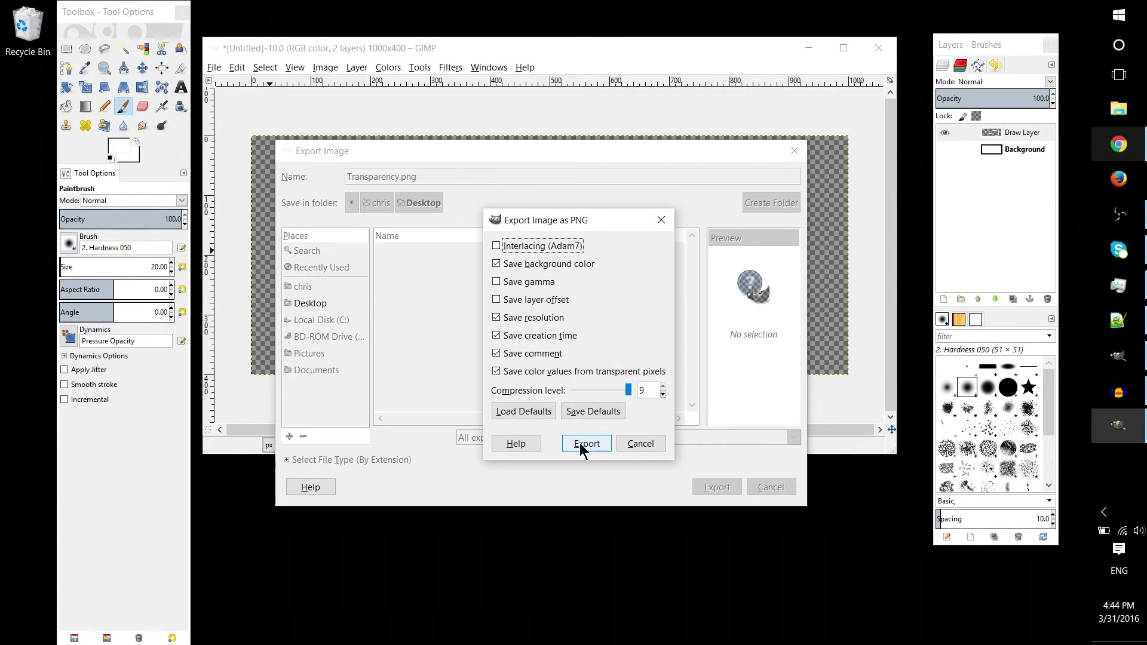
left_click(580, 443)
Open Transparency.png in Photos and rearrange the viewer window and desktop icon.
double_click(33, 113)
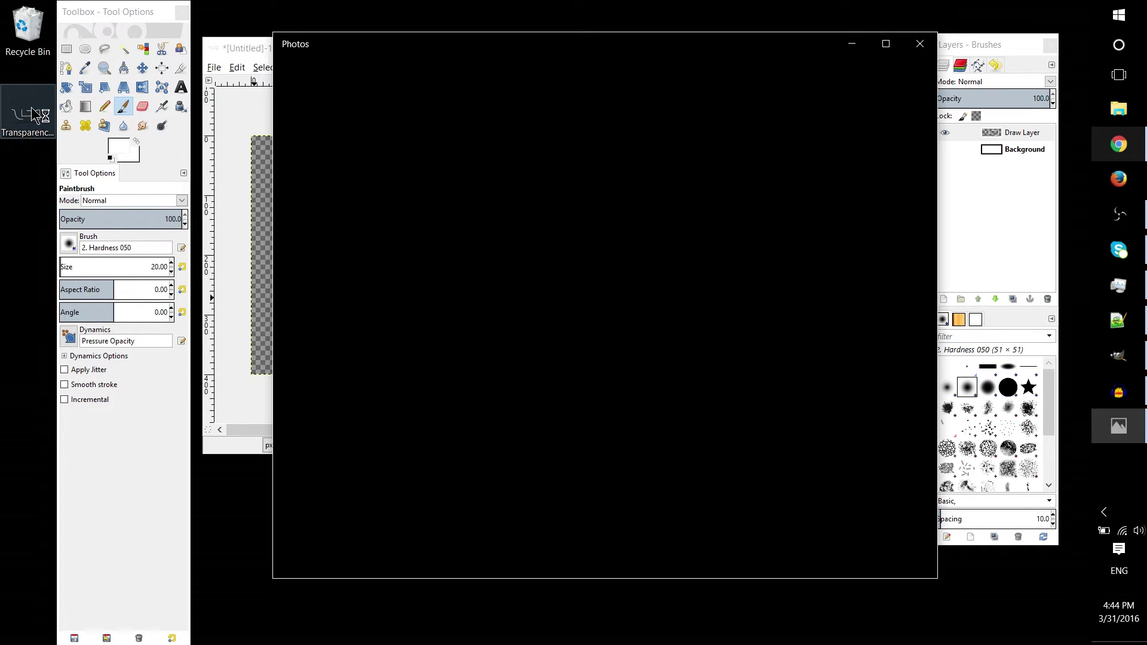
left_click_drag(605, 47, 679, 87)
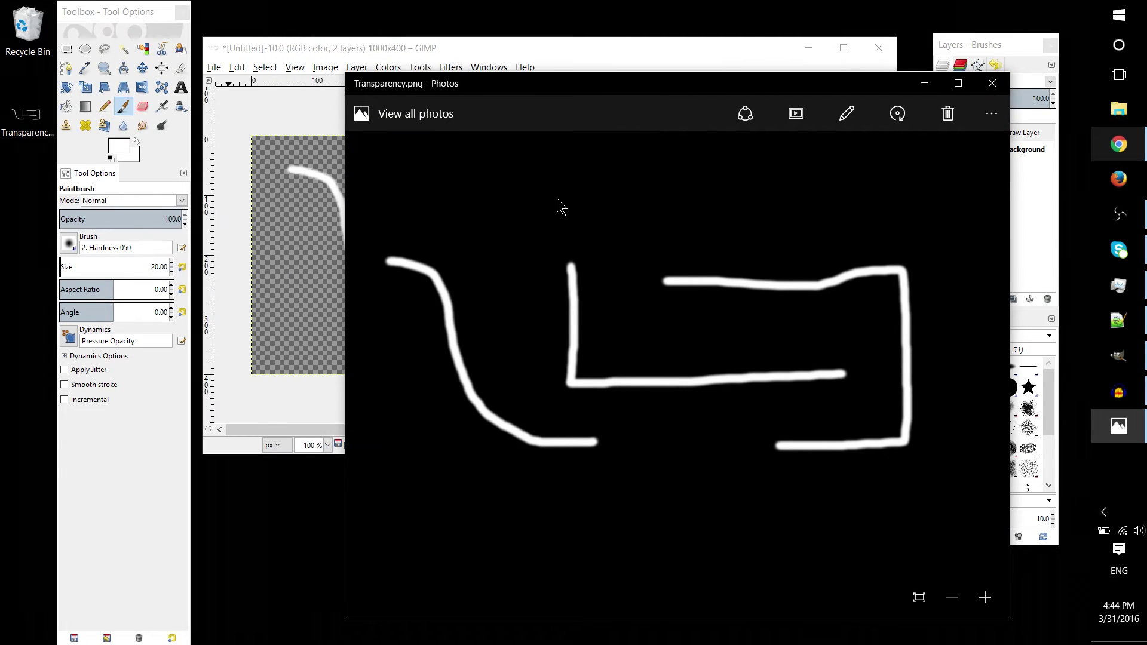
left_click_drag(518, 88, 603, 90)
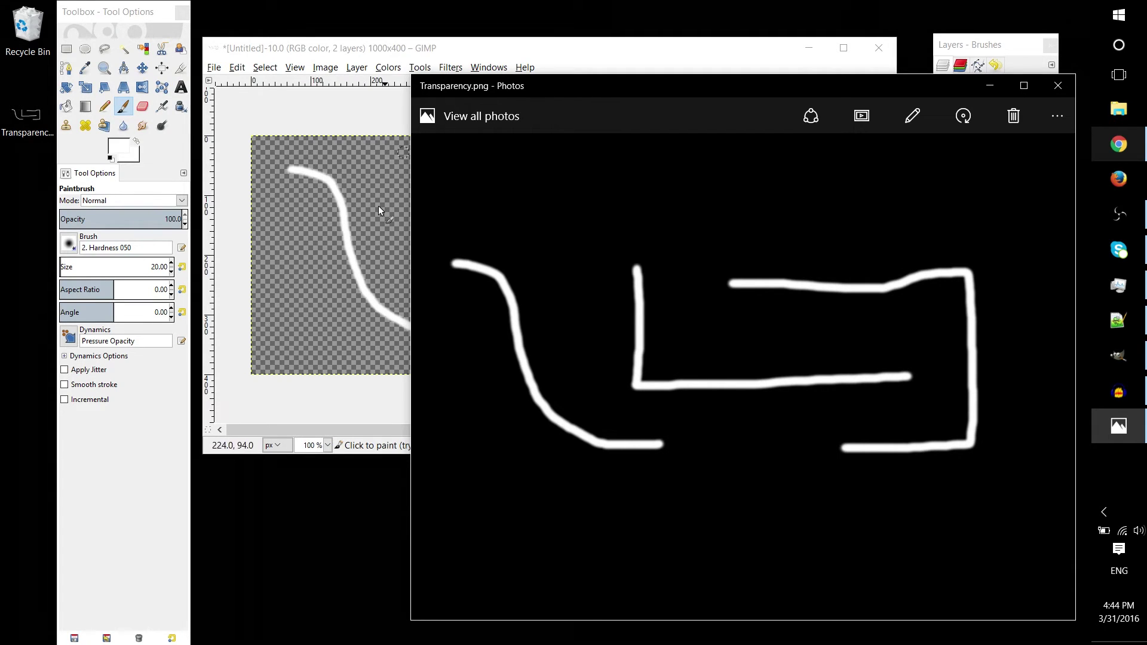
left_click_drag(26, 115, 339, 499)
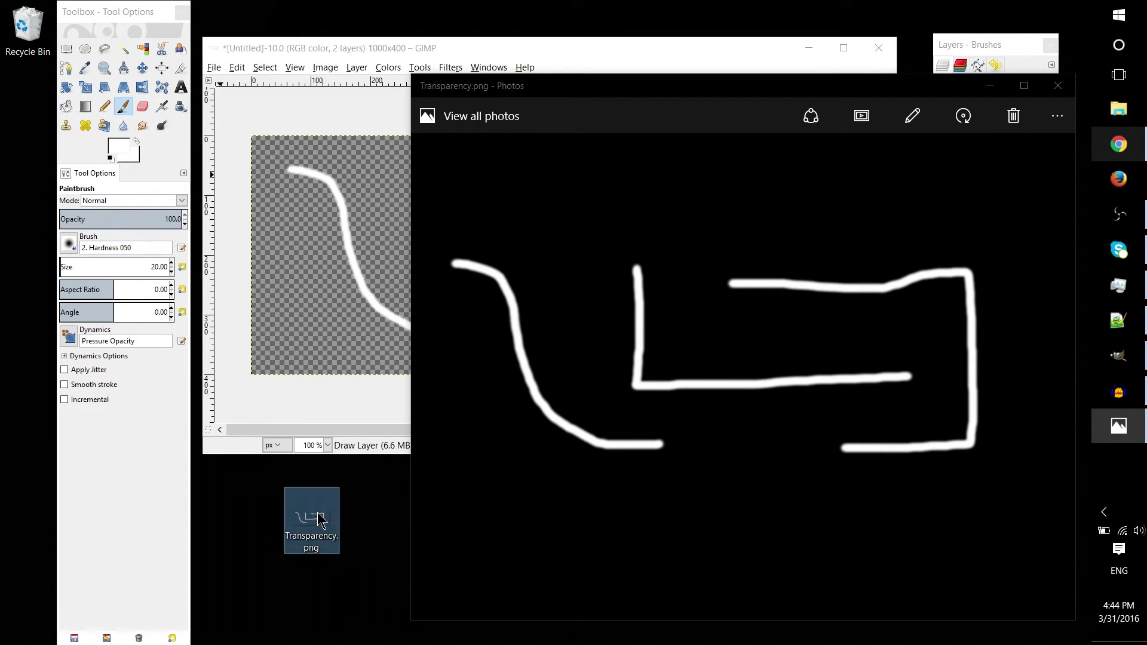
left_click_drag(320, 520, 27, 115)
Switch between Photos and GIMP, ending with GIMP in front.
left_click(682, 343)
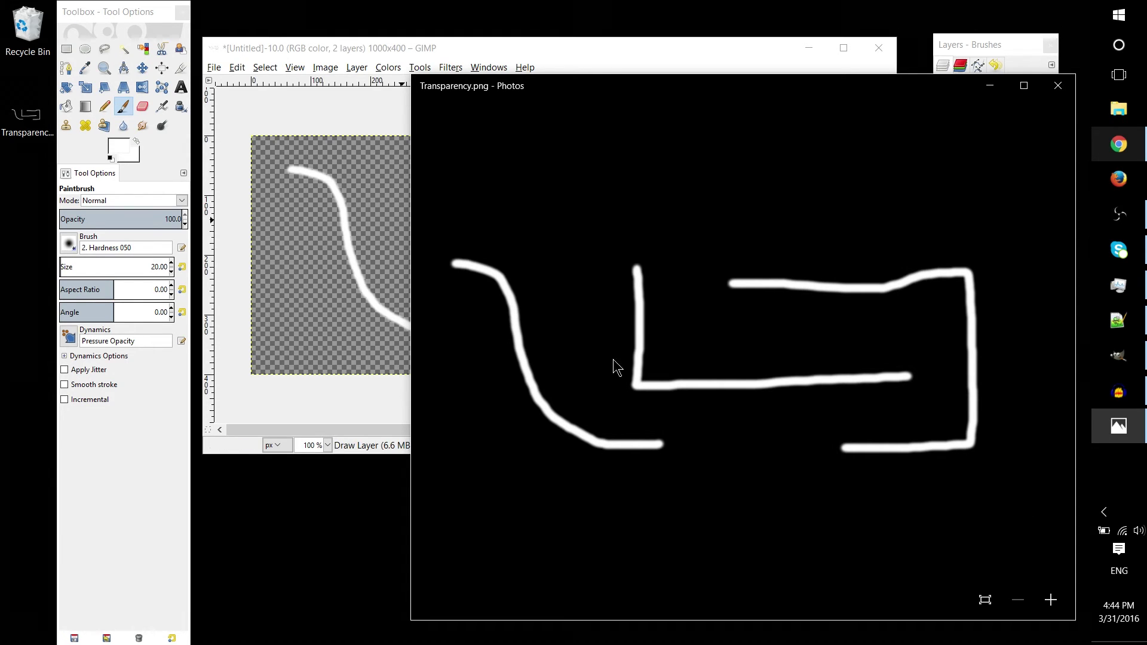
left_click(365, 400)
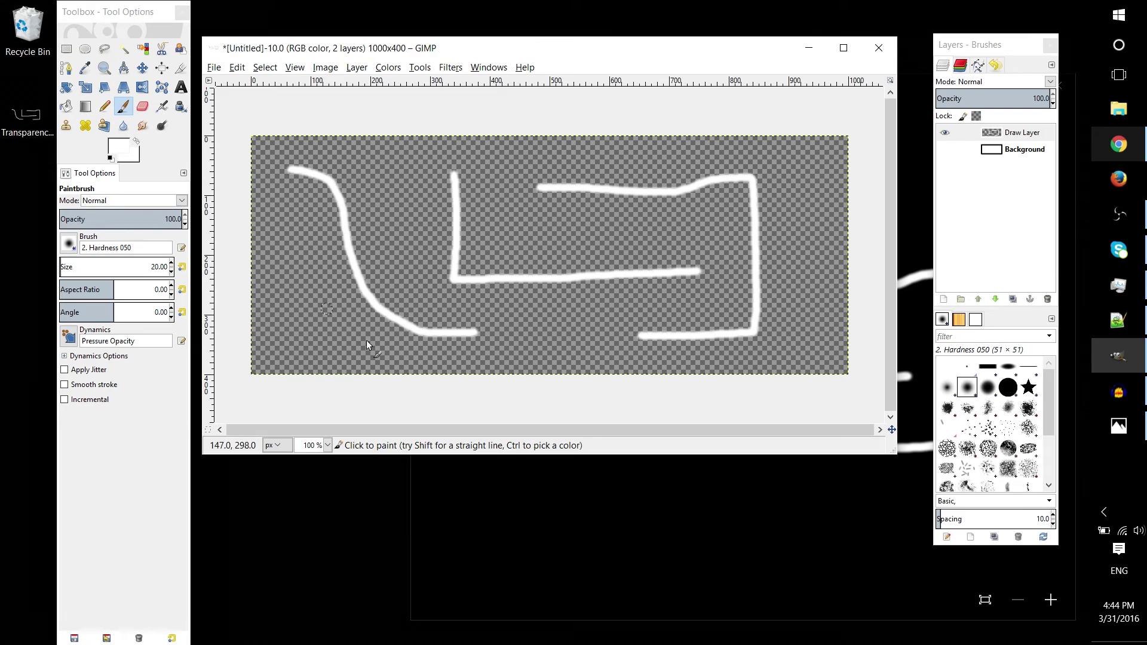
left_click(661, 564)
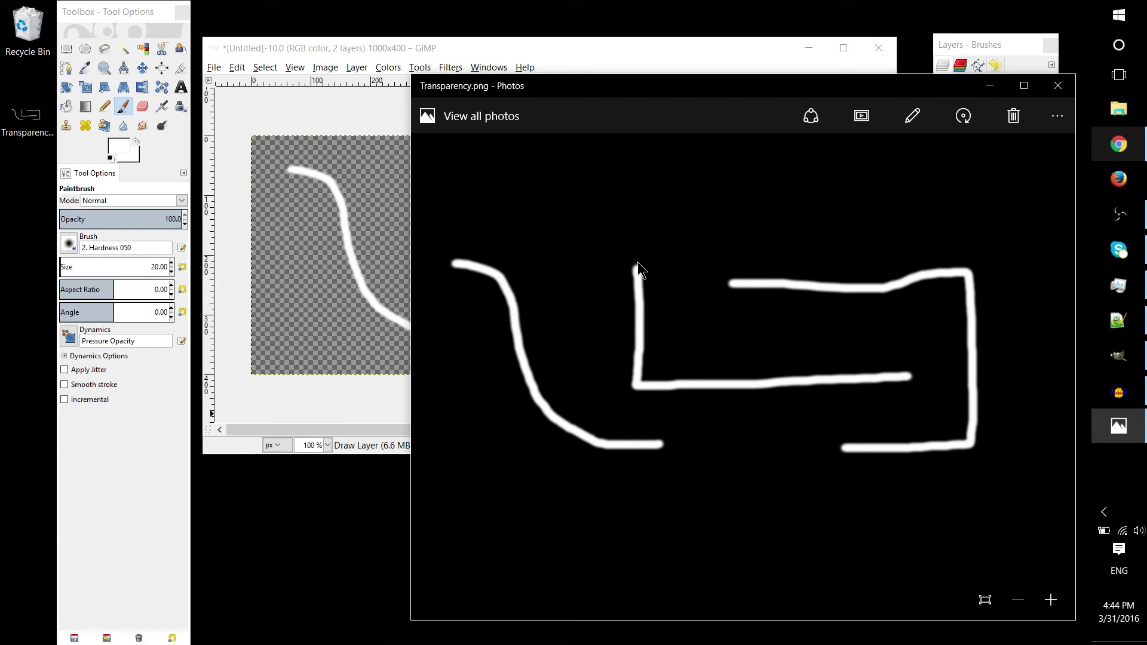
left_click(382, 108)
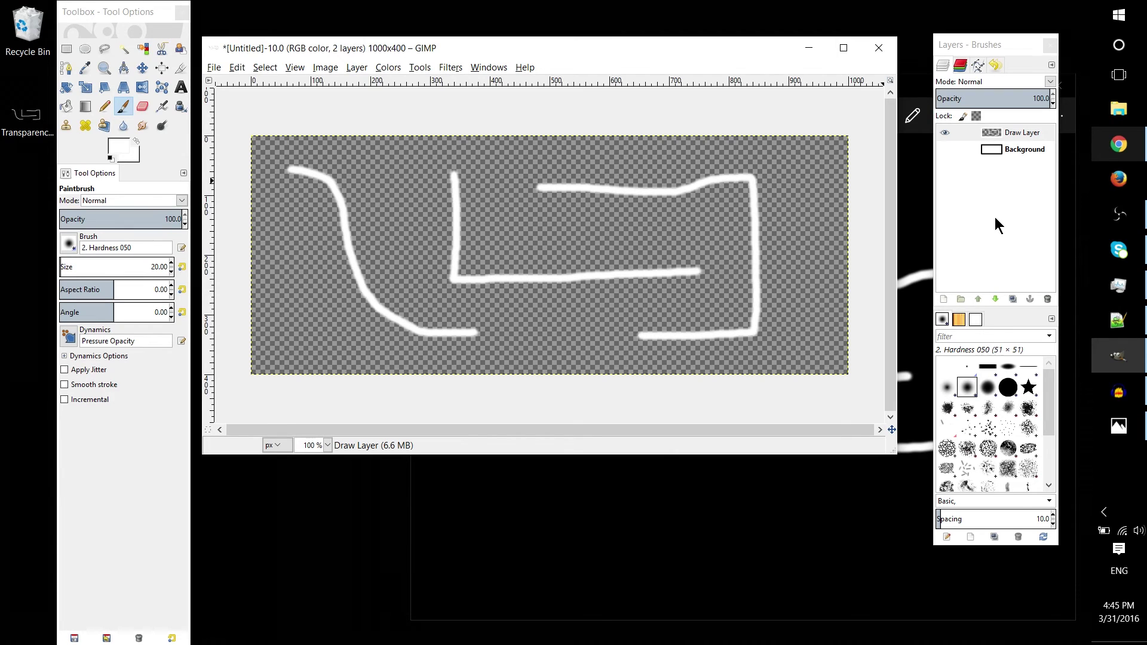
Lower Draw Layer's opacity from 100 to about 50.5.
left_click(1038, 132)
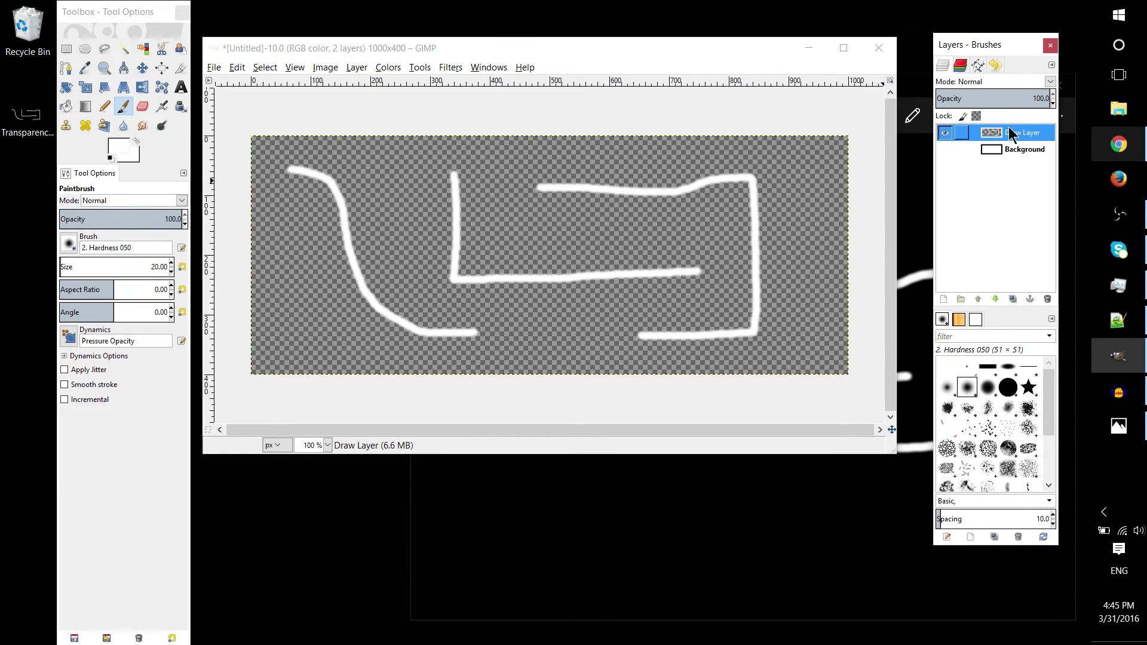
left_click(1045, 100)
double_click(1045, 99)
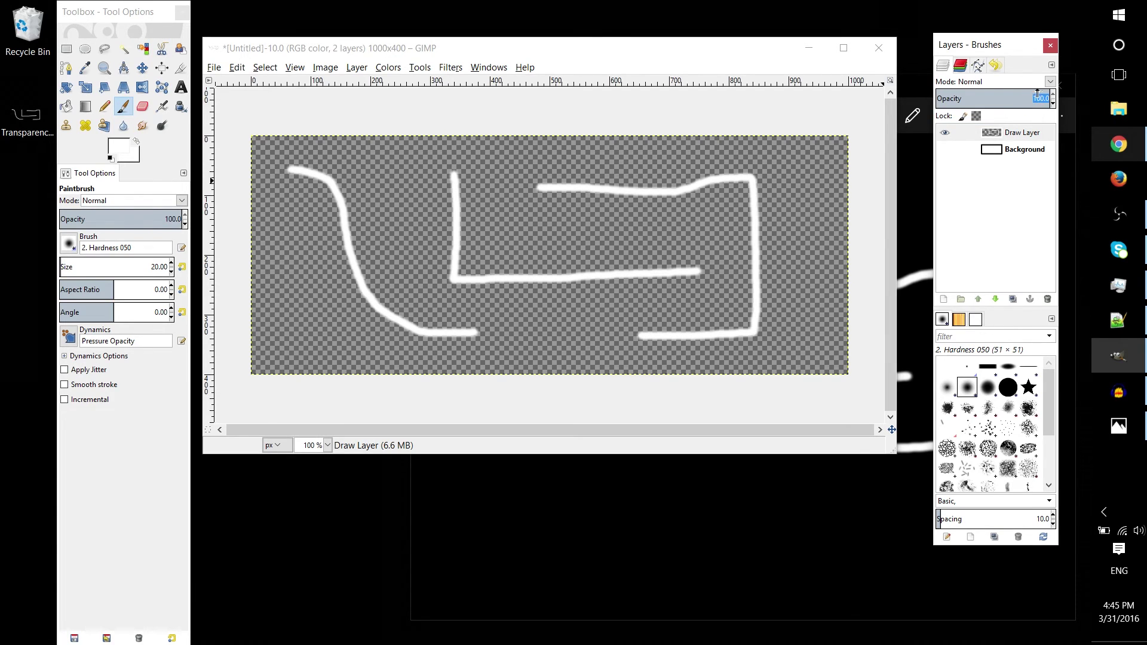
left_click_drag(1045, 96, 994, 91)
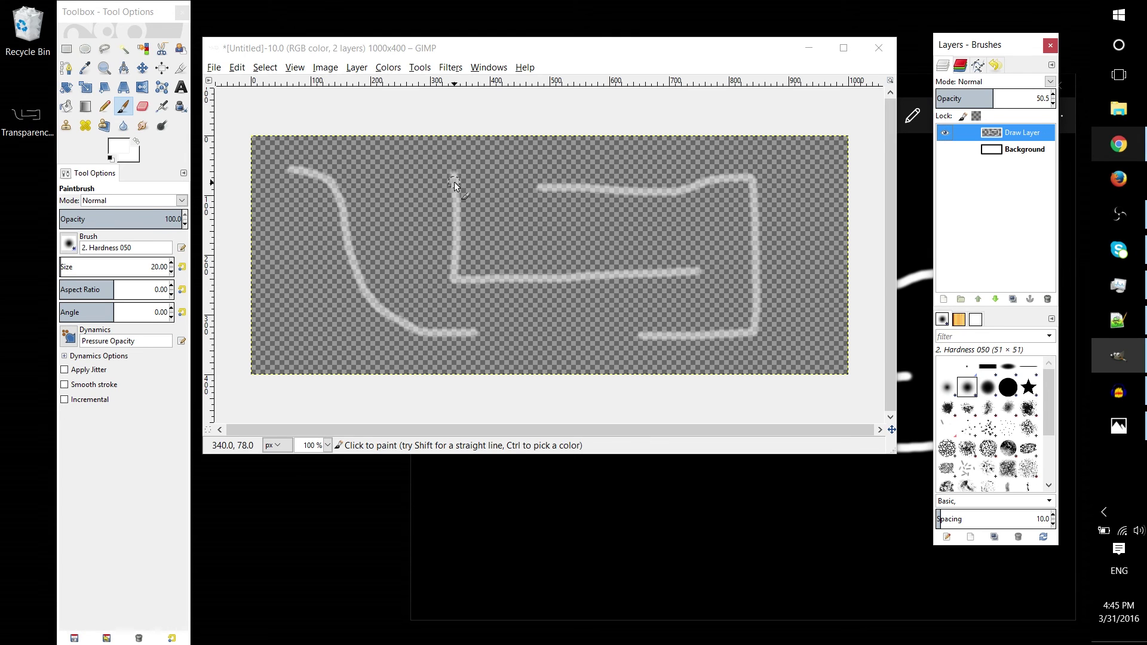
Overwrite Transparency.png on the Desktop with the faded version.
left_click(214, 68)
left_click(242, 250)
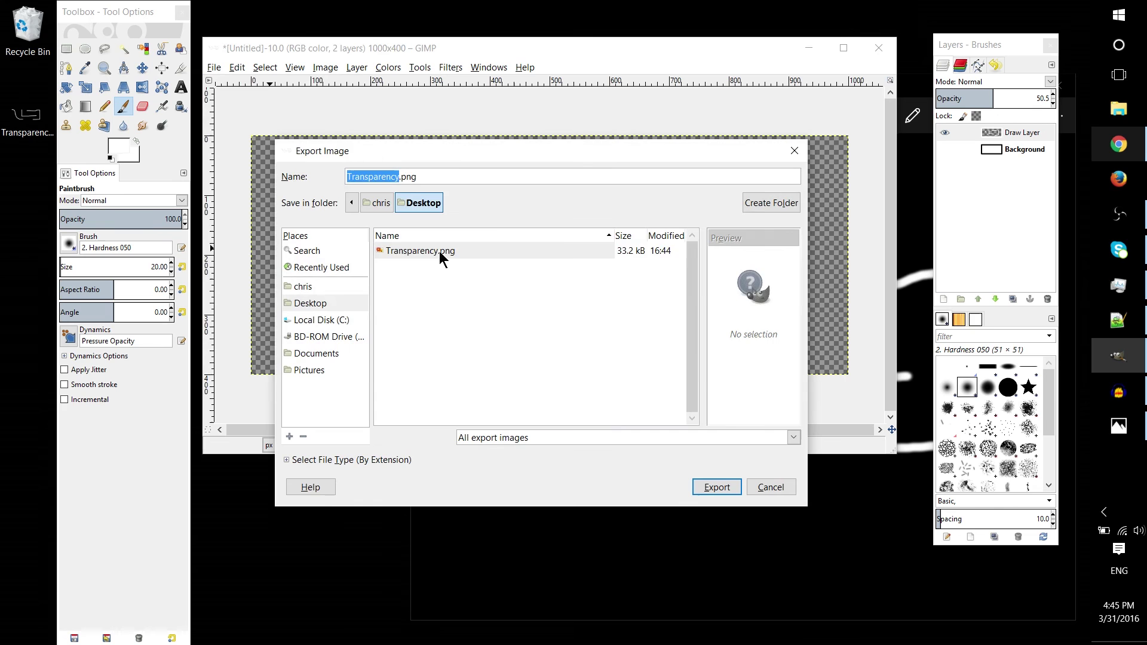
double_click(440, 251)
left_click(598, 392)
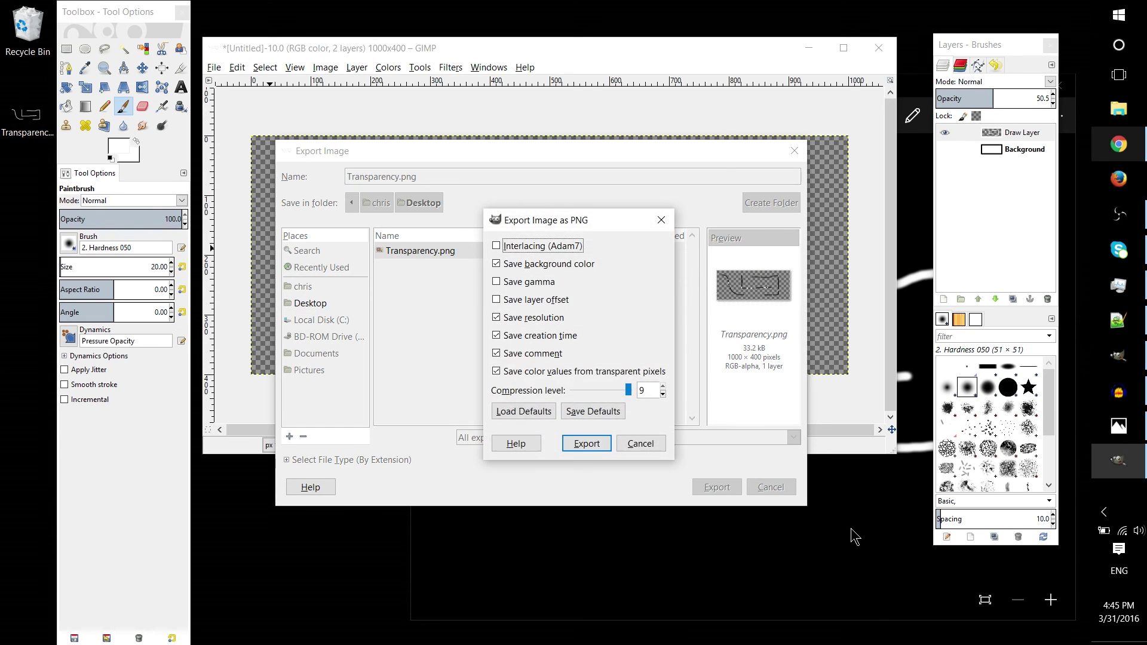
left_click(587, 443)
left_click(893, 499)
left_click(1058, 86)
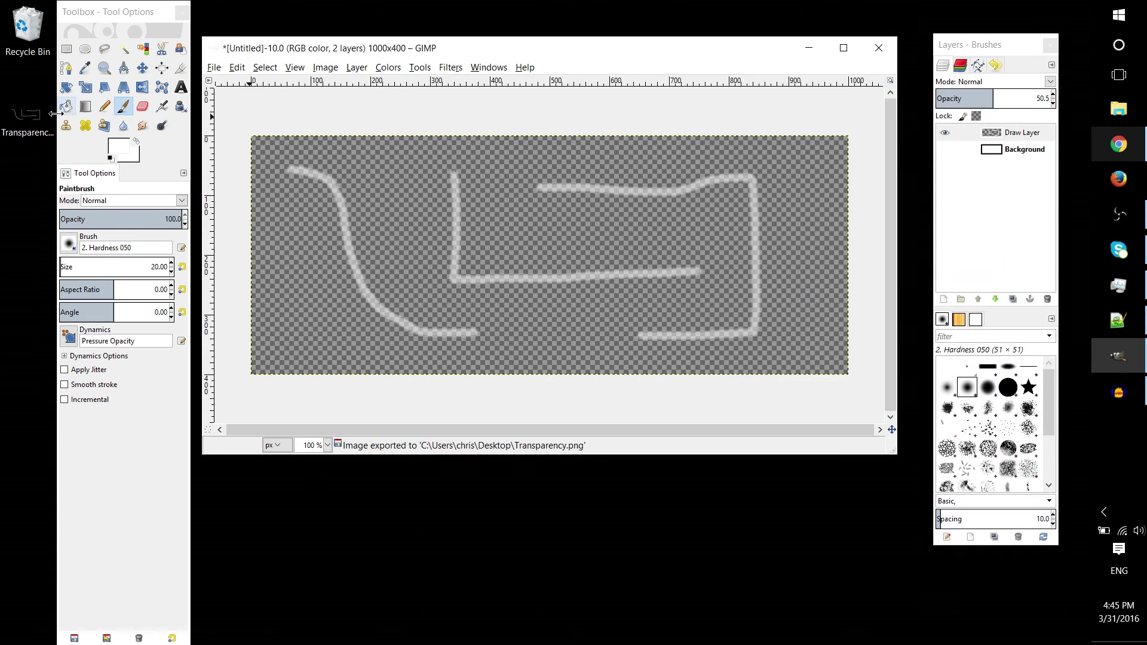
Reopen the re-exported Transparency.png in Photos to compare the faded grey strokes.
double_click(27, 116)
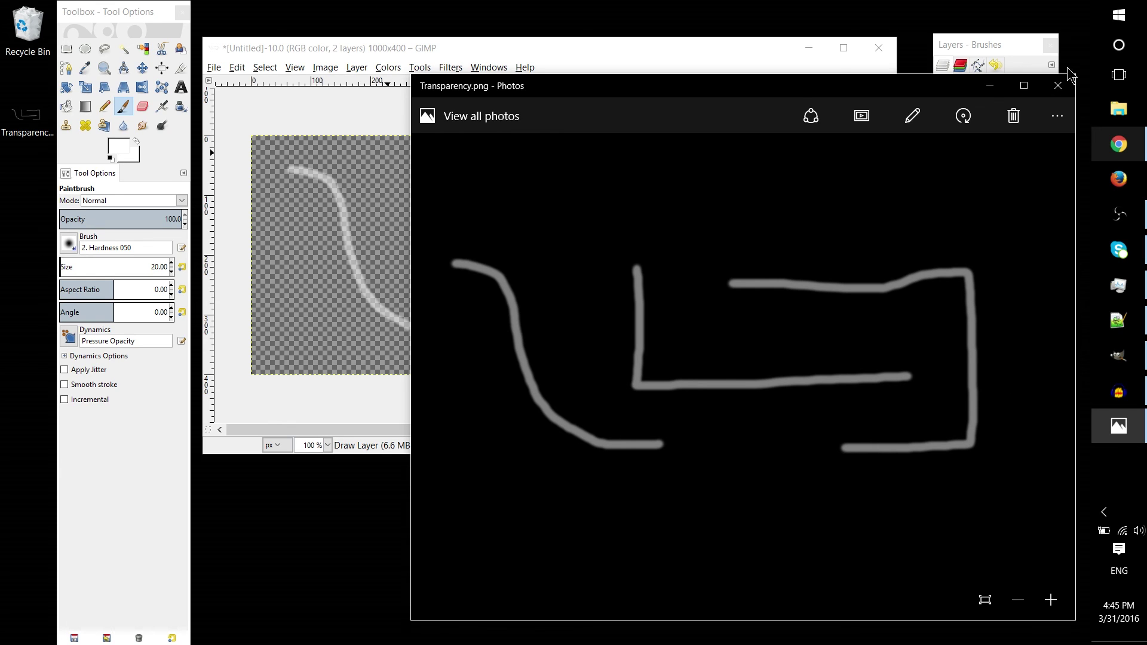
Close Photos and reposition the GIMP image window.
left_click(1058, 86)
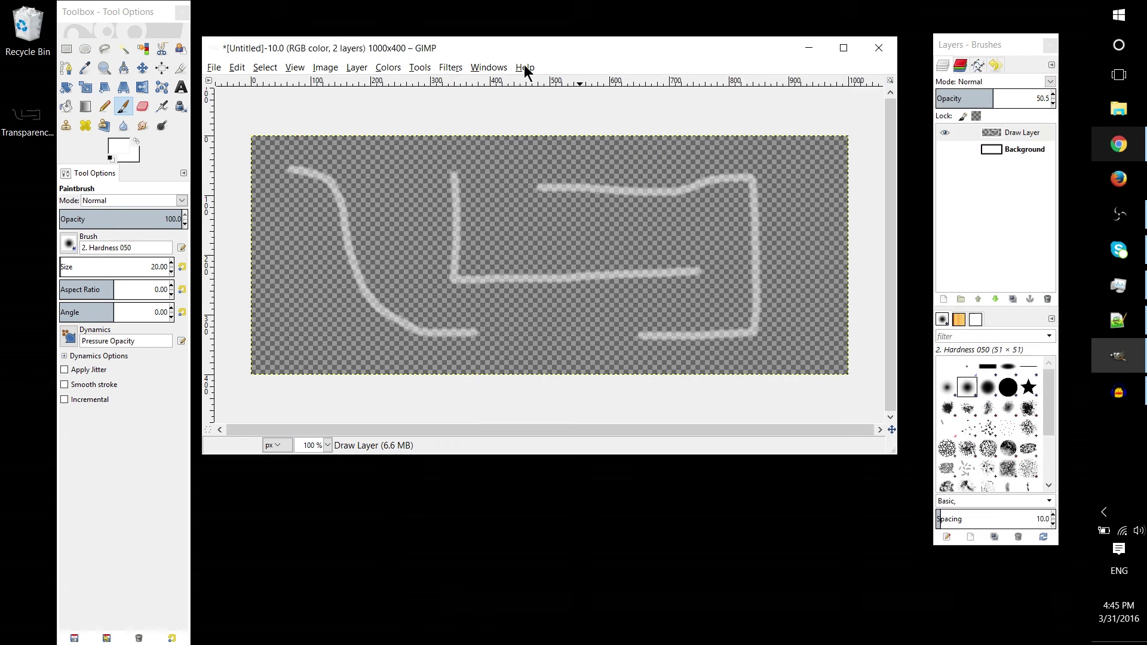
left_click_drag(517, 43, 487, 40)
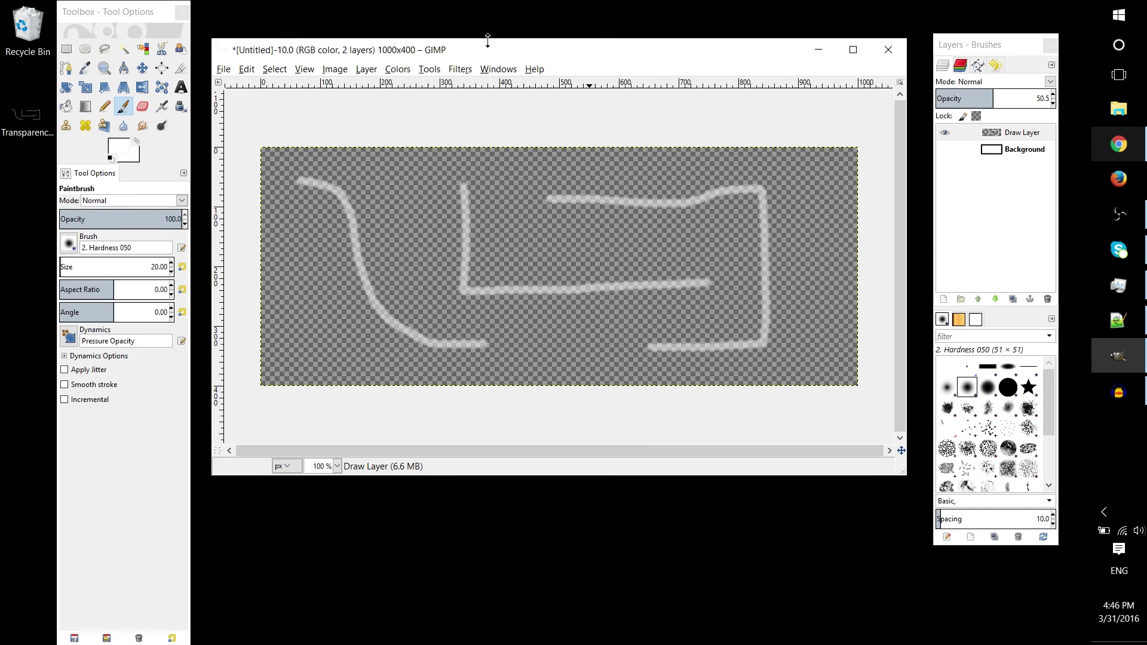